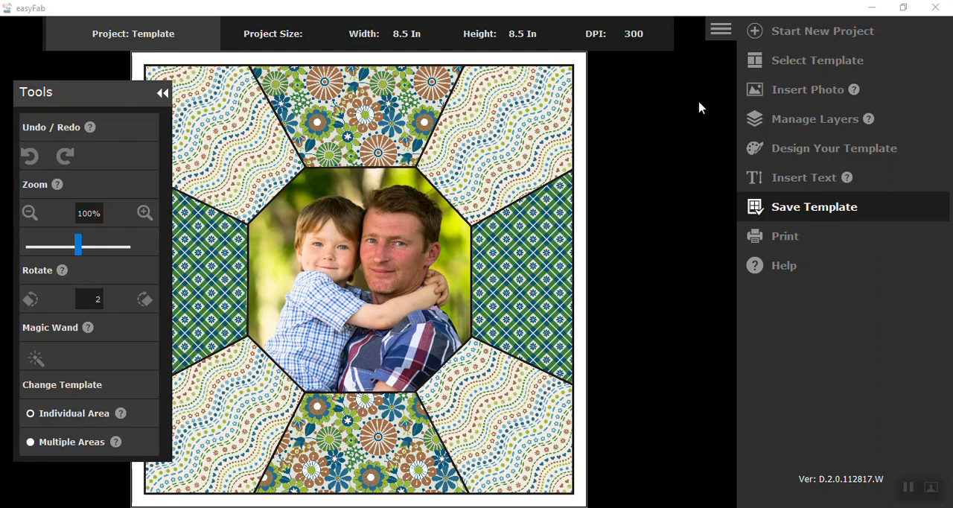
- Start a new project with the Template option and browse the C: drive for a template from the computer
{"action": "left_click", "coordinate": [756, 31]}
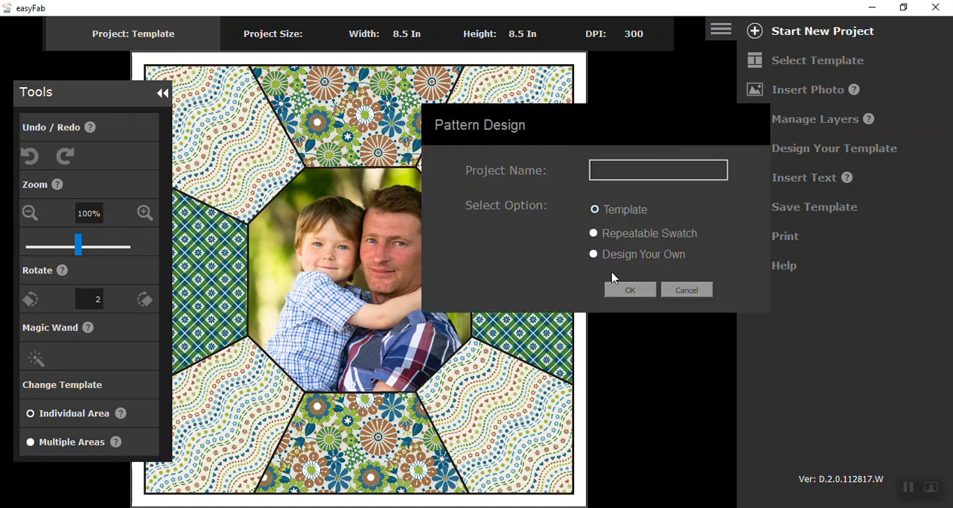
{"action": "left_click", "coordinate": [630, 290]}
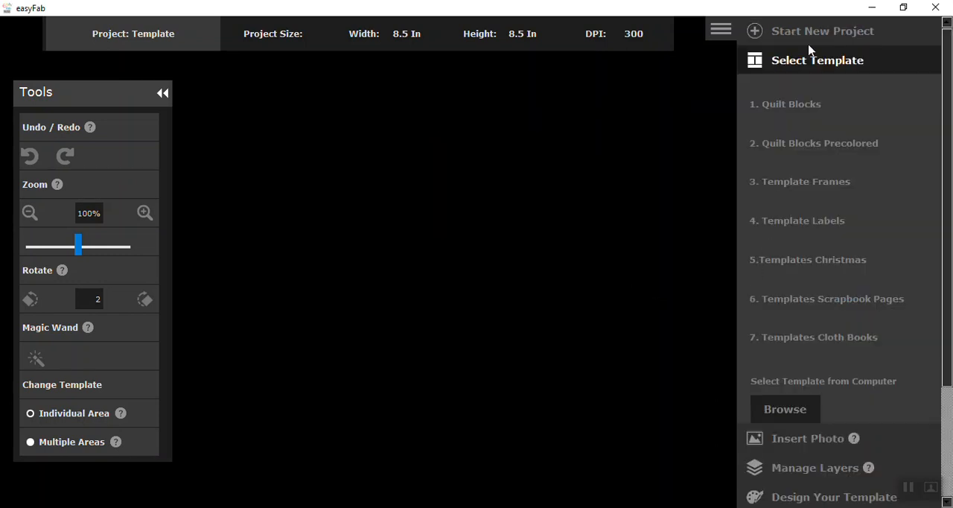
{"action": "left_click", "coordinate": [786, 419]}
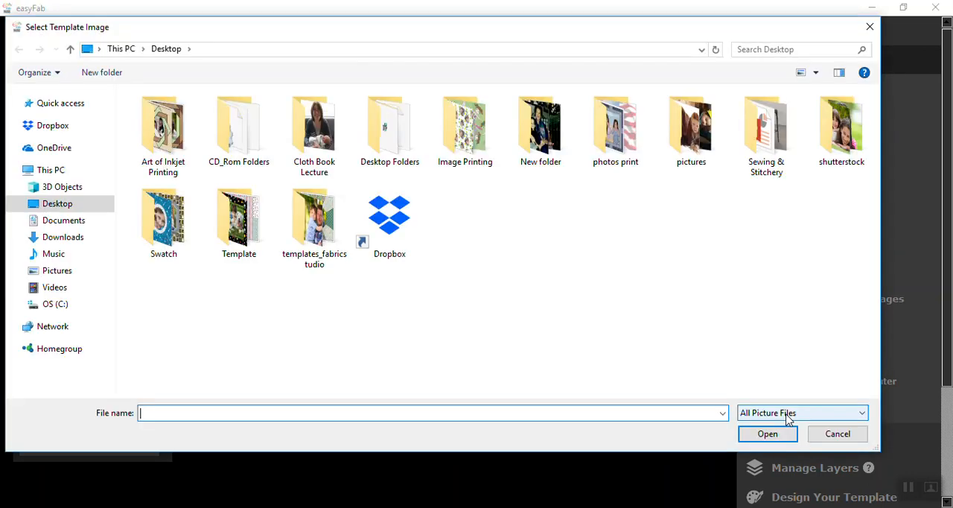
{"action": "left_click", "coordinate": [54, 310]}
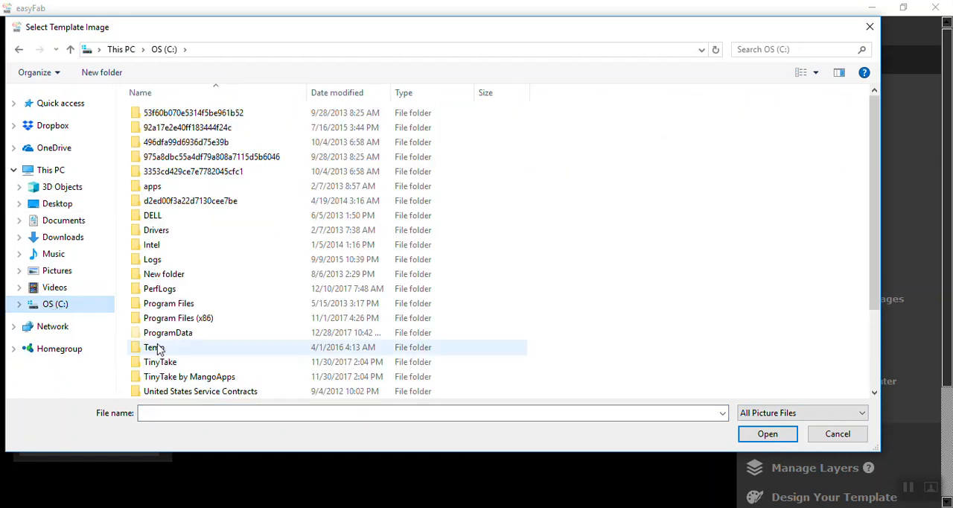
- Open the Sample_library folder inside Program Files (x86), FabricStudio
{"action": "scroll", "coordinate": [194, 337], "scroll_direction": "down", "scroll_amount": 1}
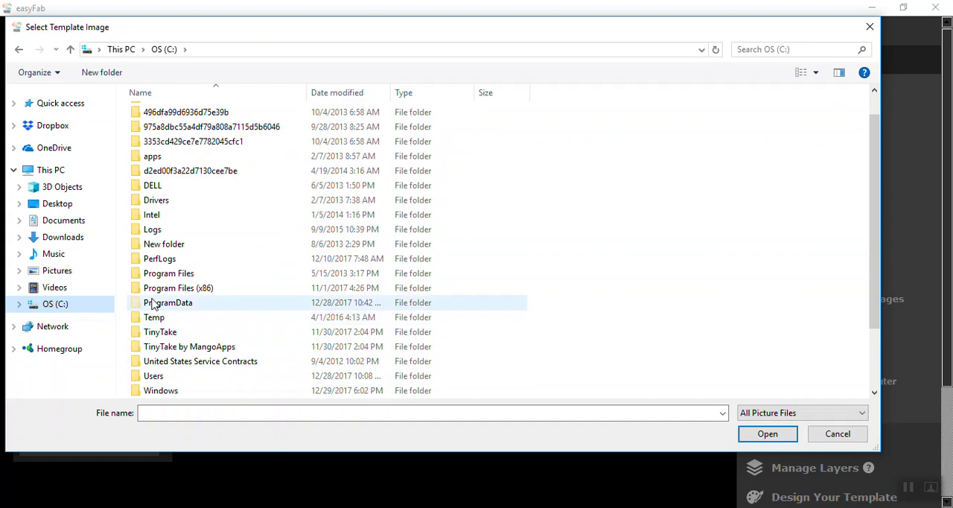
{"action": "left_click", "coordinate": [171, 291]}
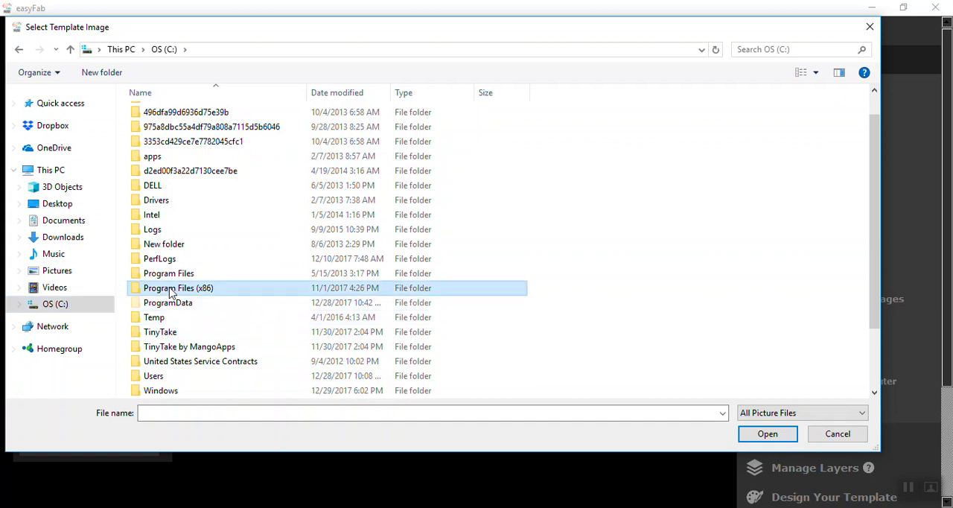
{"action": "double_click", "coordinate": [153, 290]}
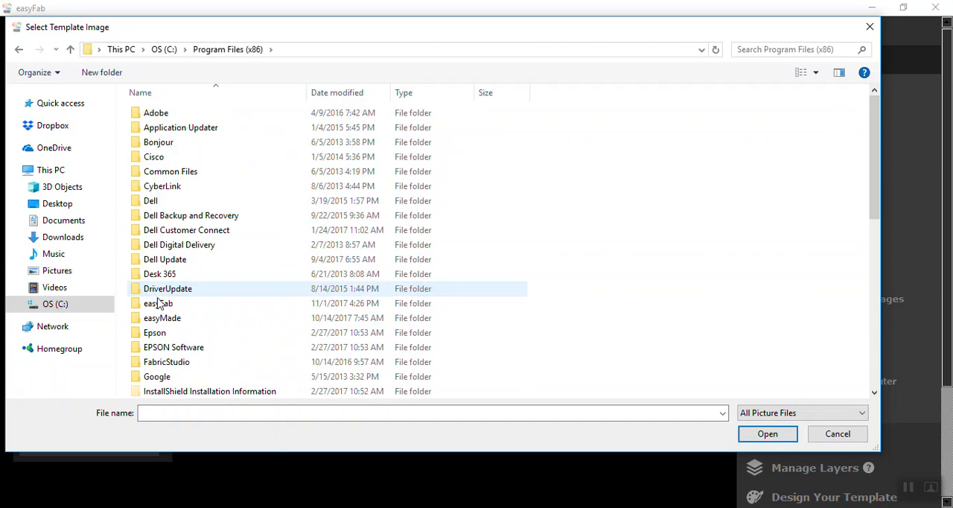
{"action": "scroll", "coordinate": [169, 332], "scroll_direction": "down", "scroll_amount": 1}
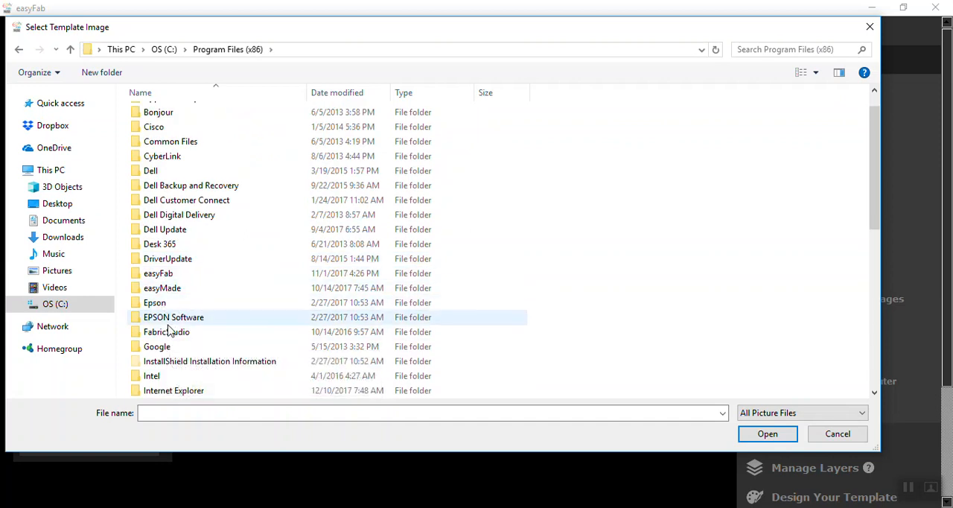
{"action": "double_click", "coordinate": [167, 332]}
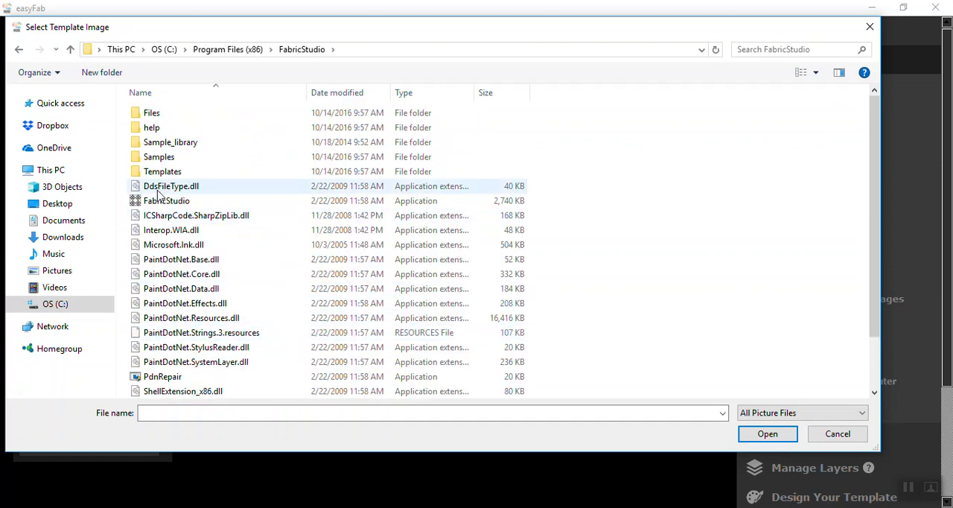
{"action": "double_click", "coordinate": [170, 143]}
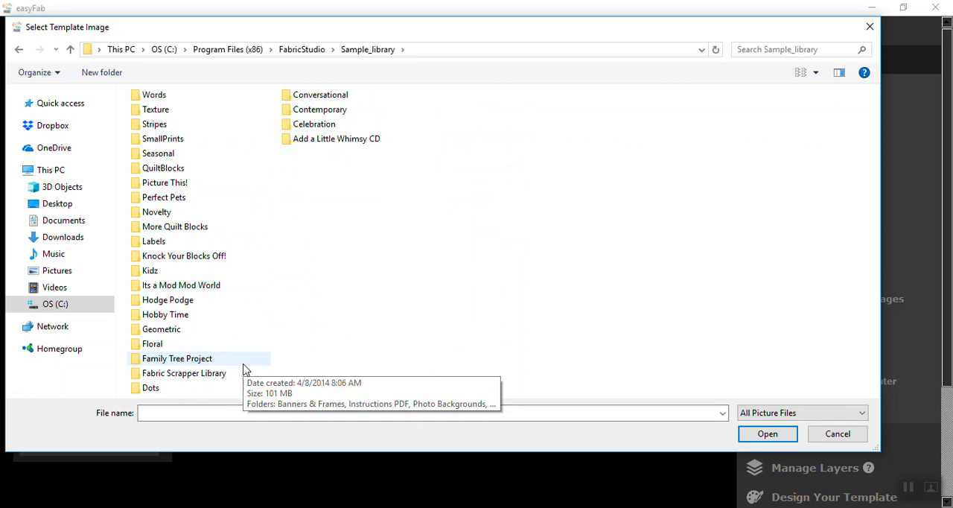
- Load Block-16 from the Quilt Block Templates folder of Knock Your Blocks Off! as the template
{"action": "double_click", "coordinate": [192, 260]}
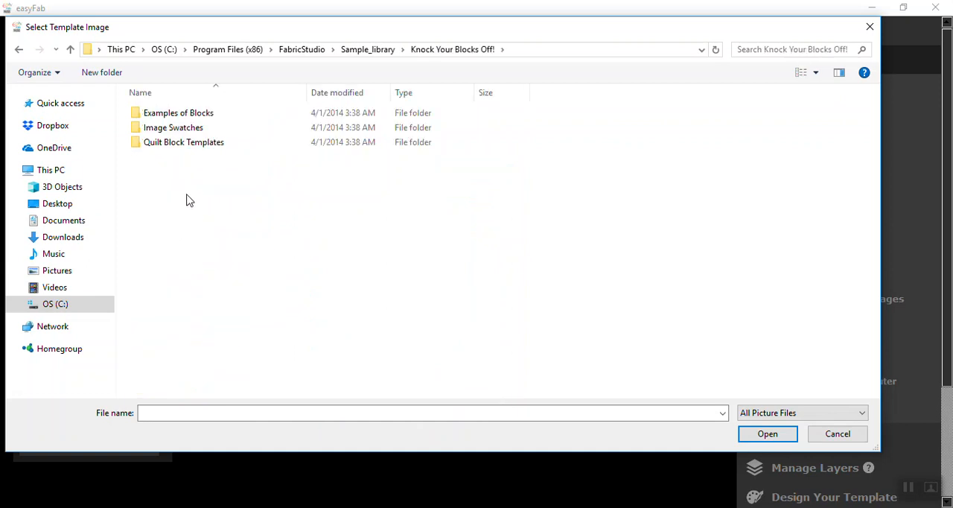
{"action": "double_click", "coordinate": [164, 146]}
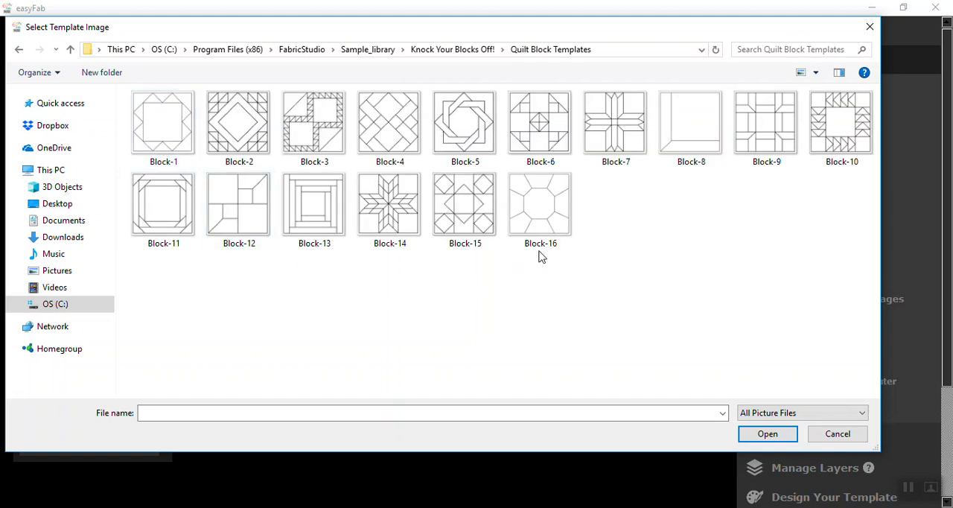
{"action": "left_click", "coordinate": [541, 251]}
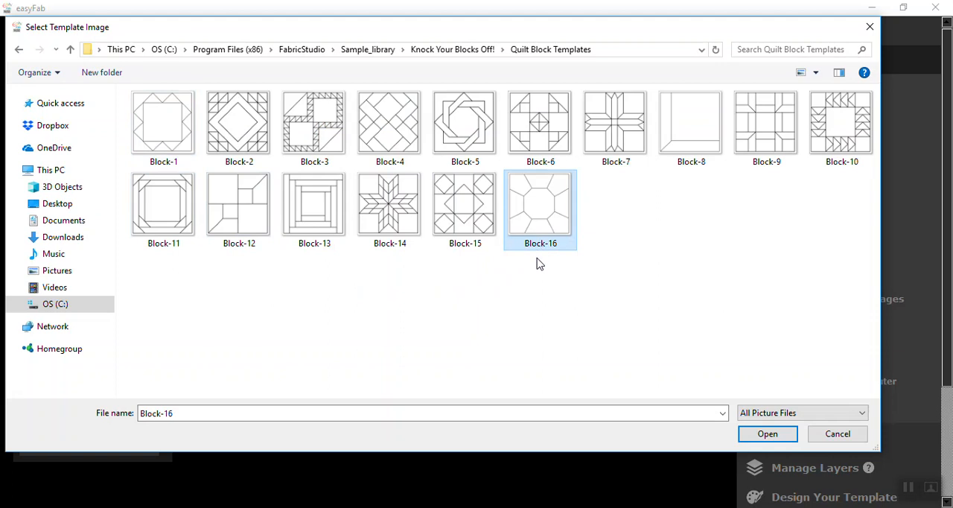
{"action": "left_click", "coordinate": [780, 435]}
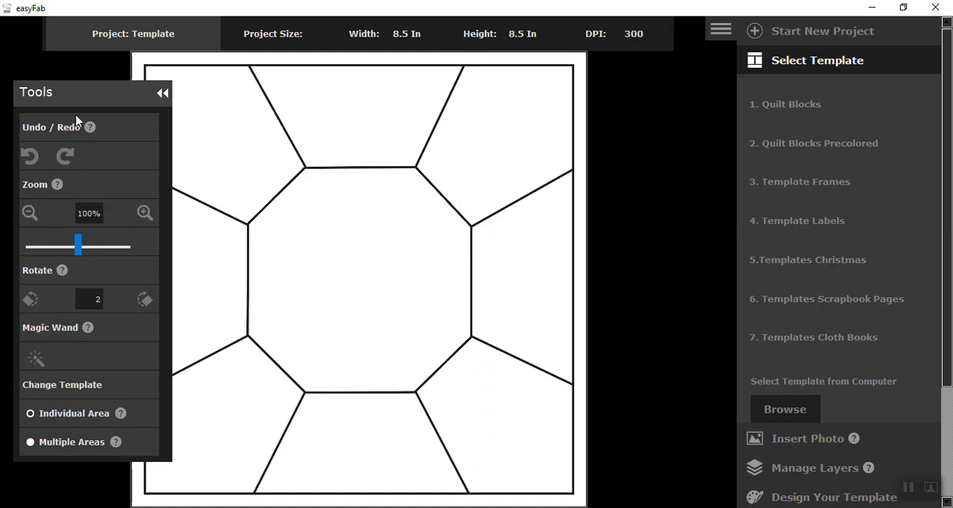
- Move the Tools palette off the quilt block and make the central octagon transparent
{"action": "left_click_drag", "start_coordinate": [81, 96], "coordinate": [649, 109]}
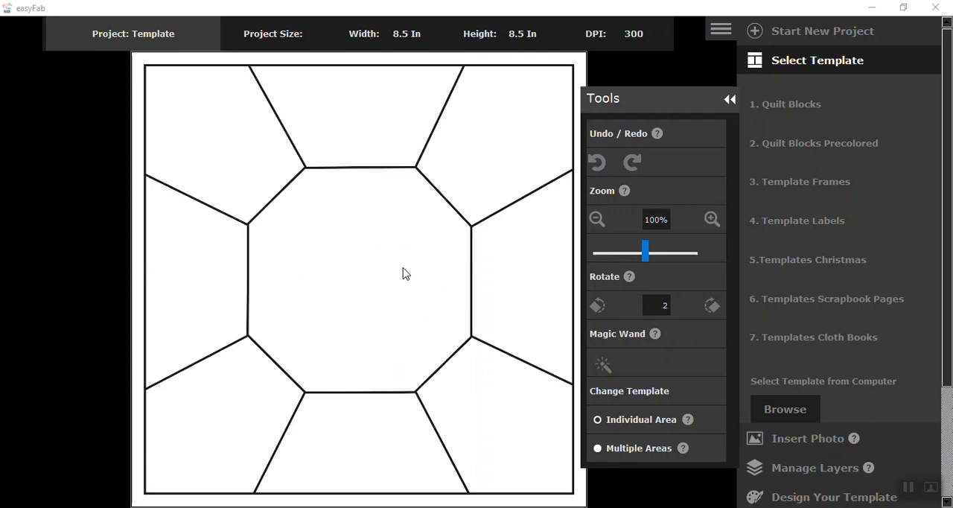
{"action": "left_click", "coordinate": [381, 261]}
{"action": "left_click", "coordinate": [383, 264]}
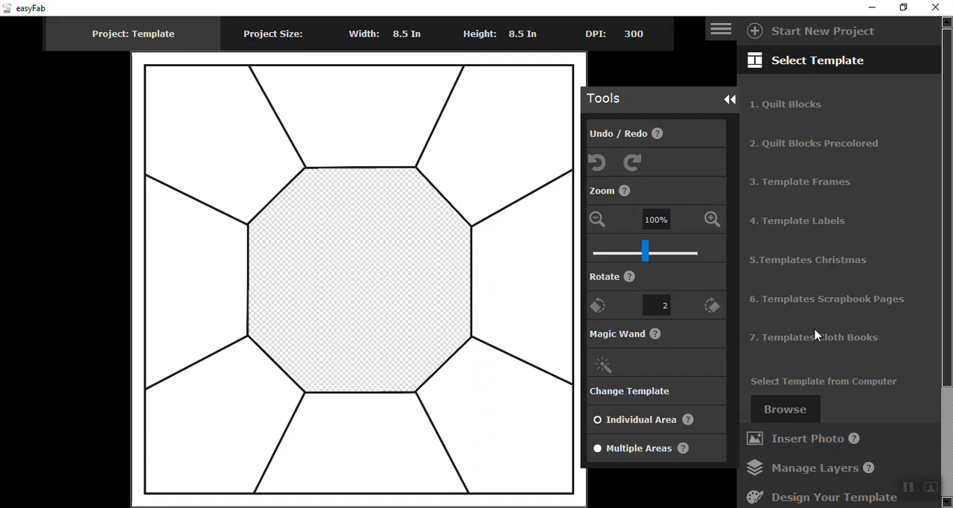
- Insert the photo dad_1 from the pictures folder on the Desktop
{"action": "scroll", "coordinate": [817, 335], "scroll_direction": "down", "scroll_amount": 1}
{"action": "scroll", "coordinate": [816, 335], "scroll_direction": "down", "scroll_amount": 1}
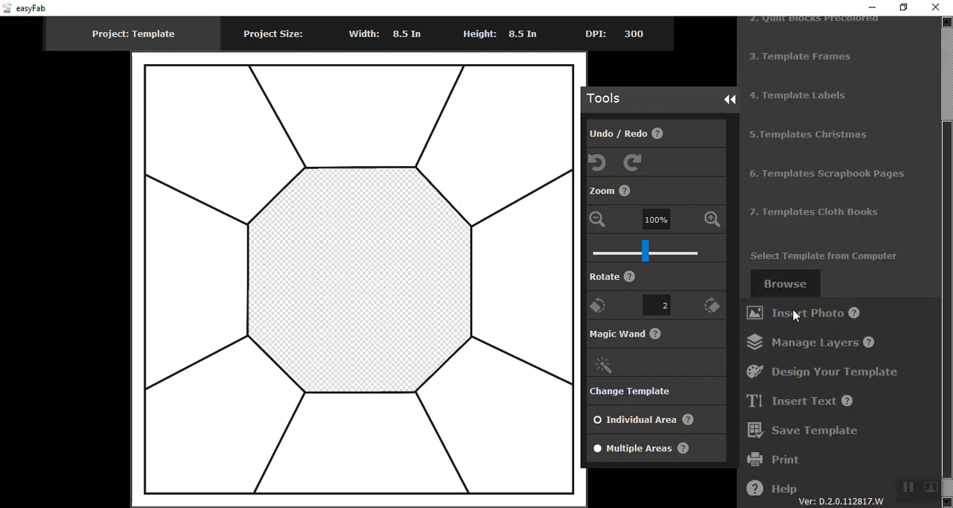
{"action": "left_click", "coordinate": [795, 315]}
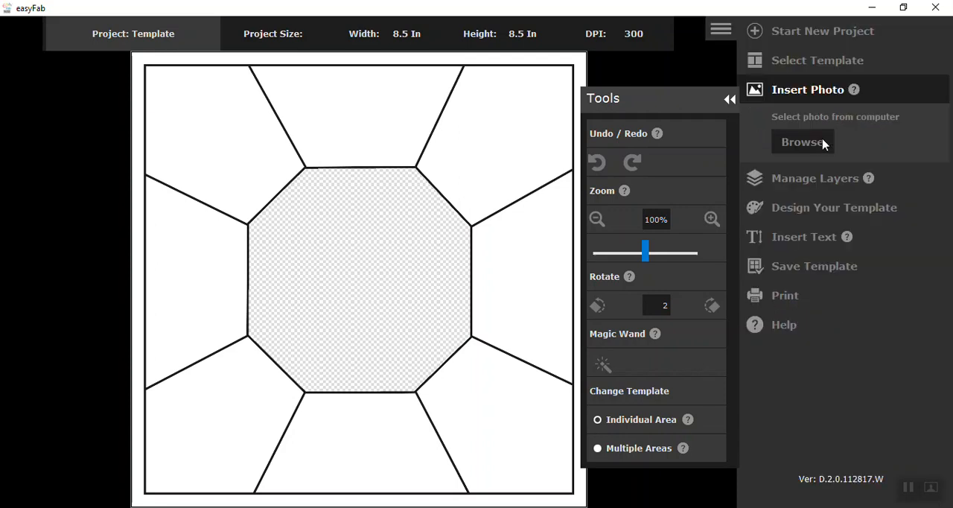
{"action": "left_click", "coordinate": [802, 142]}
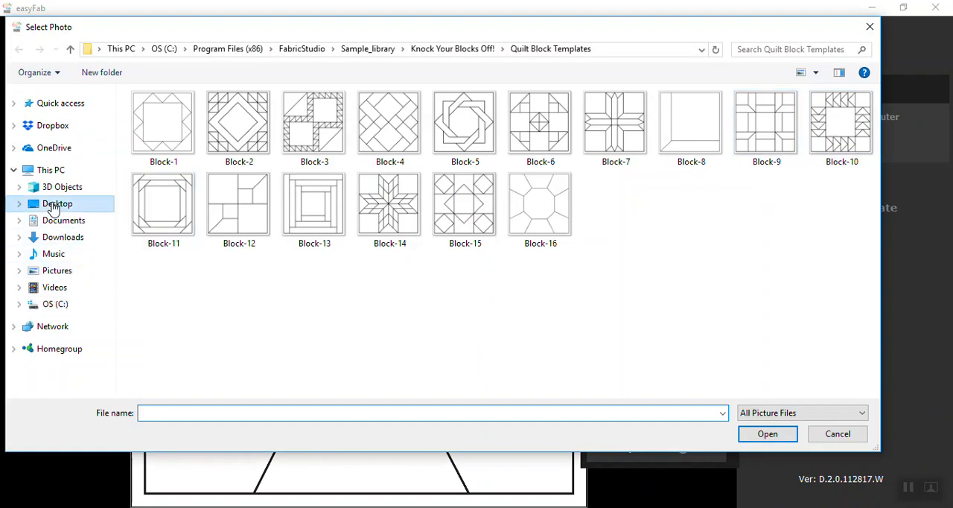
{"action": "left_click", "coordinate": [53, 206]}
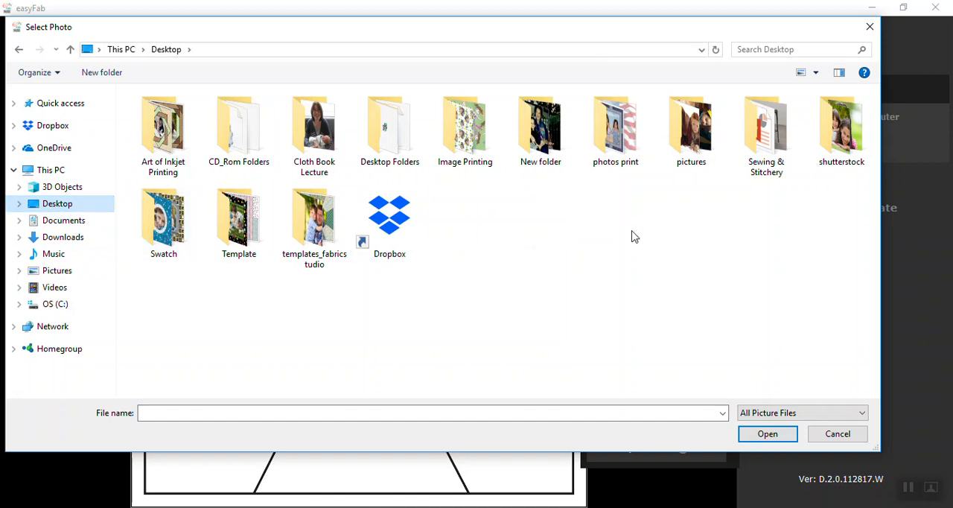
{"action": "double_click", "coordinate": [701, 141]}
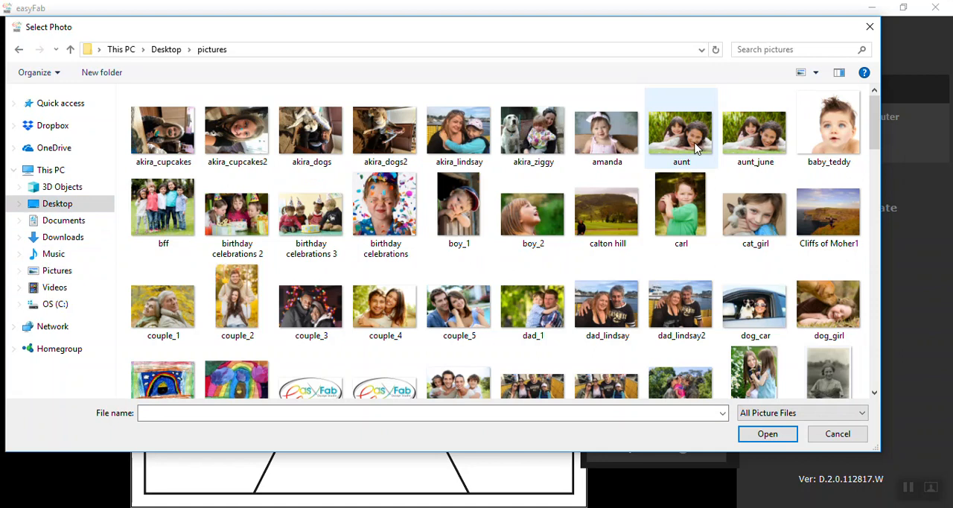
{"action": "left_click", "coordinate": [541, 316]}
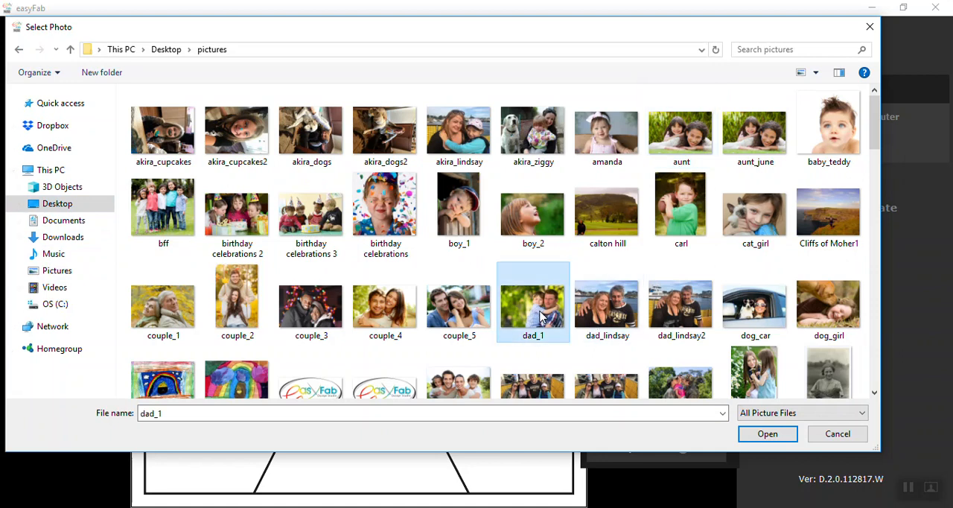
{"action": "left_click", "coordinate": [767, 434]}
- Scale the inserted photo to 81% and position the two faces over the central octagon
{"action": "left_click_drag", "start_coordinate": [457, 248], "coordinate": [403, 339]}
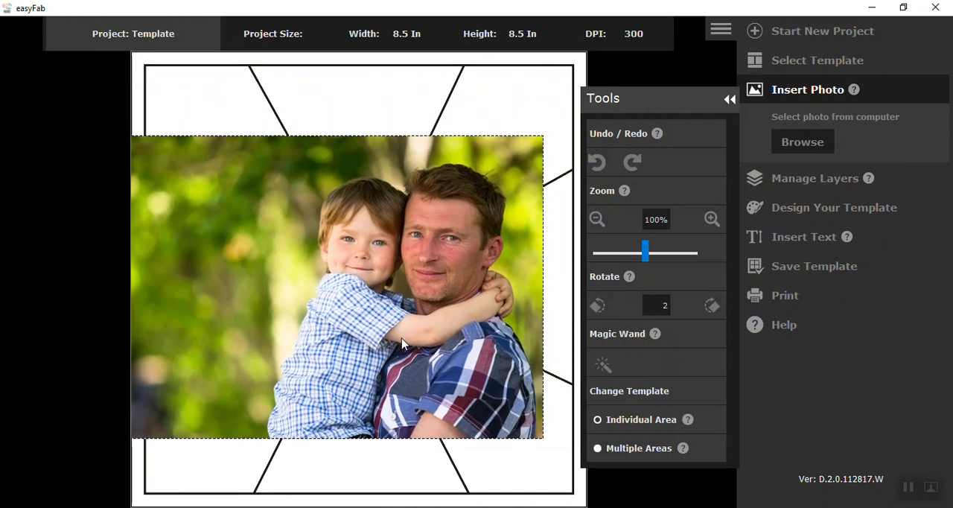
{"action": "left_click", "coordinate": [635, 255]}
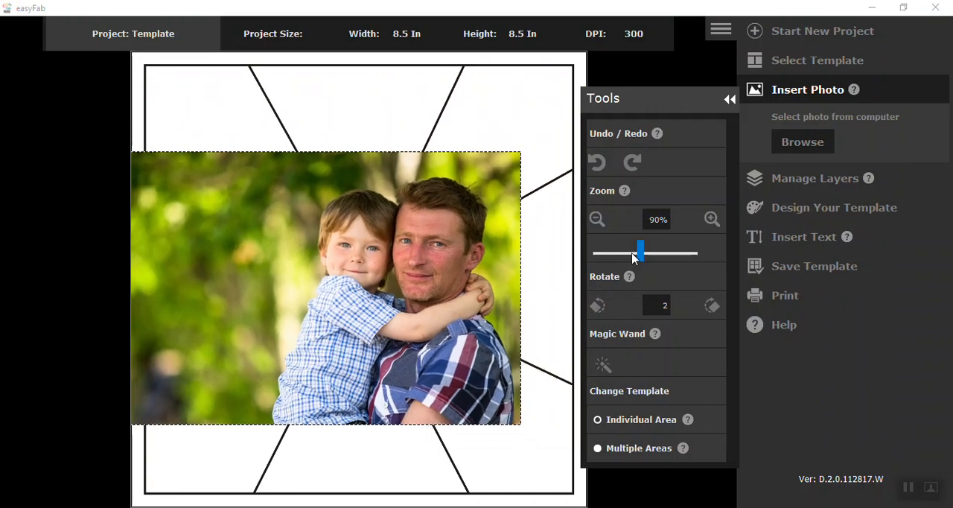
{"action": "left_click_drag", "start_coordinate": [634, 256], "coordinate": [630, 258]}
{"action": "left_click", "coordinate": [631, 258]}
{"action": "left_click_drag", "start_coordinate": [388, 304], "coordinate": [436, 285]}
{"action": "scroll", "coordinate": [394, 283], "scroll_direction": "down", "scroll_amount": 1}
{"action": "scroll", "coordinate": [437, 291], "scroll_direction": "down", "scroll_amount": 1}
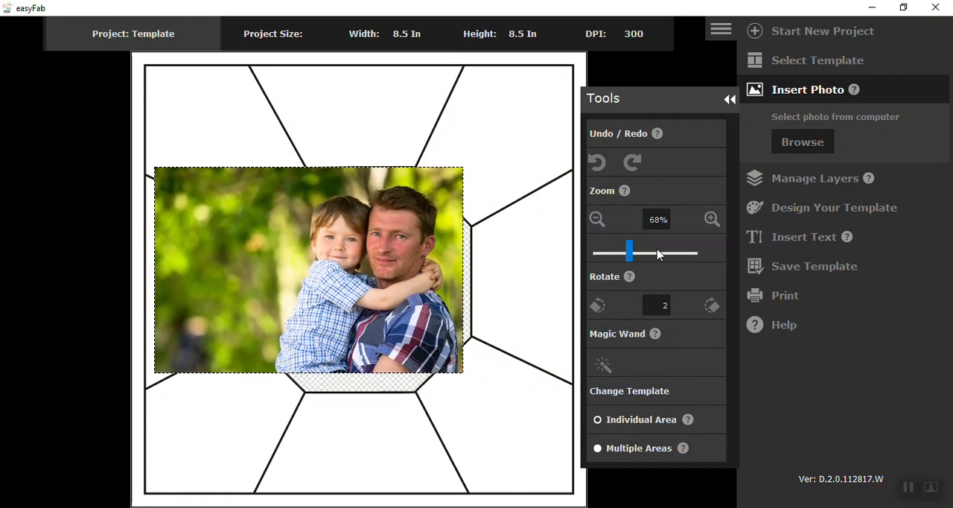
{"action": "left_click", "coordinate": [711, 219]}
{"action": "left_click", "coordinate": [712, 219]}
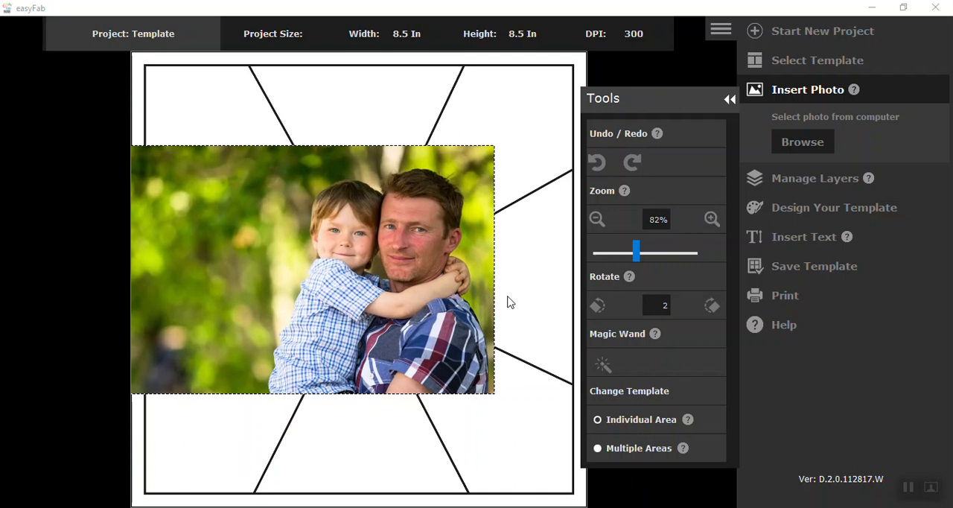
{"action": "scroll", "coordinate": [432, 326], "scroll_direction": "down", "scroll_amount": 1}
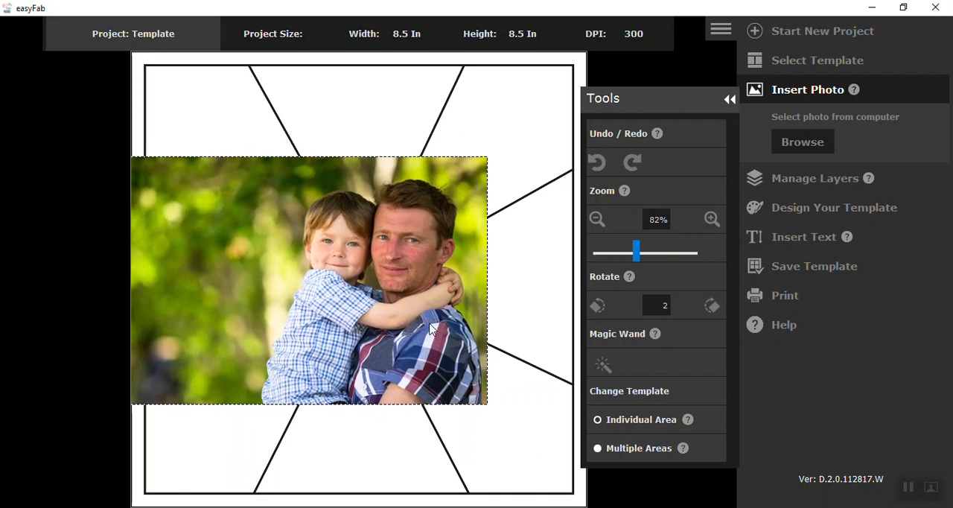
- Reorder the layers to put the dad_1 photo behind the template and centre it in the octagon opening
{"action": "left_click", "coordinate": [799, 184]}
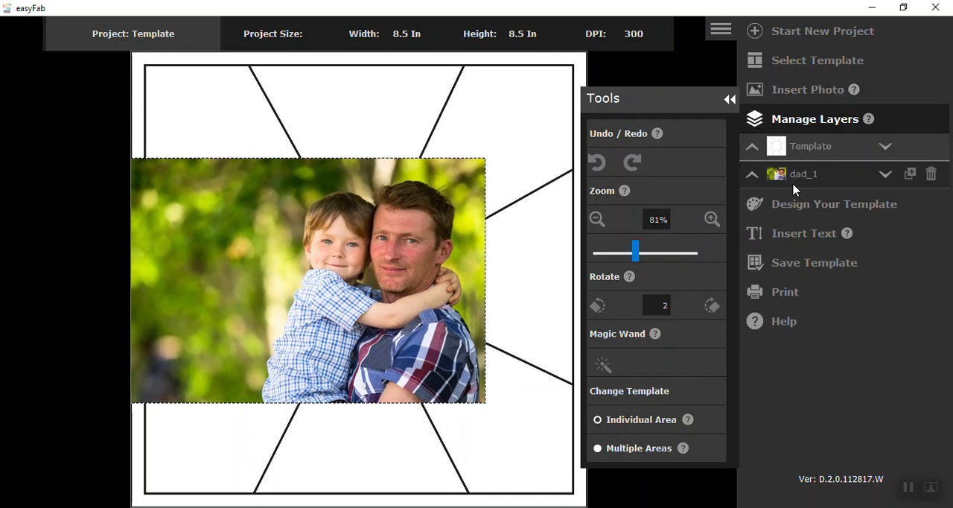
{"action": "left_click", "coordinate": [751, 177]}
{"action": "left_click_drag", "start_coordinate": [463, 286], "coordinate": [452, 286]}
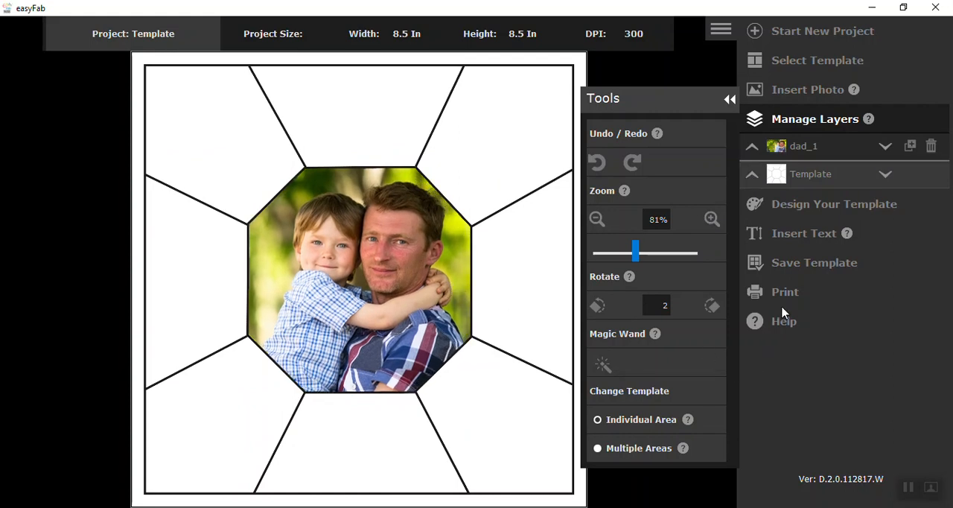
- Browse the computer for a template background and open C:\Program Files (x86)\FabricStudio\Sample_library\Knock Your Blocks Off!\Image Swatches
{"action": "left_click", "coordinate": [806, 210]}
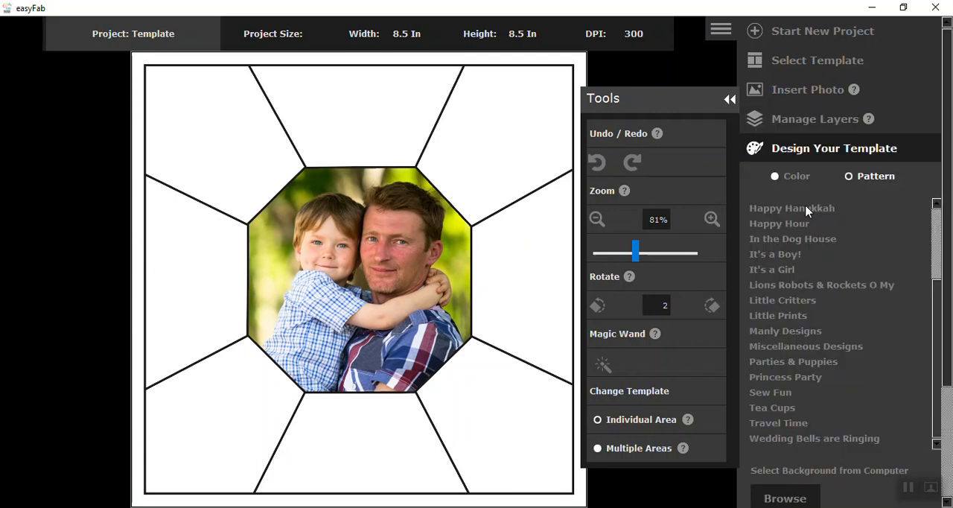
{"action": "scroll", "coordinate": [774, 319], "scroll_direction": "down", "scroll_amount": 1}
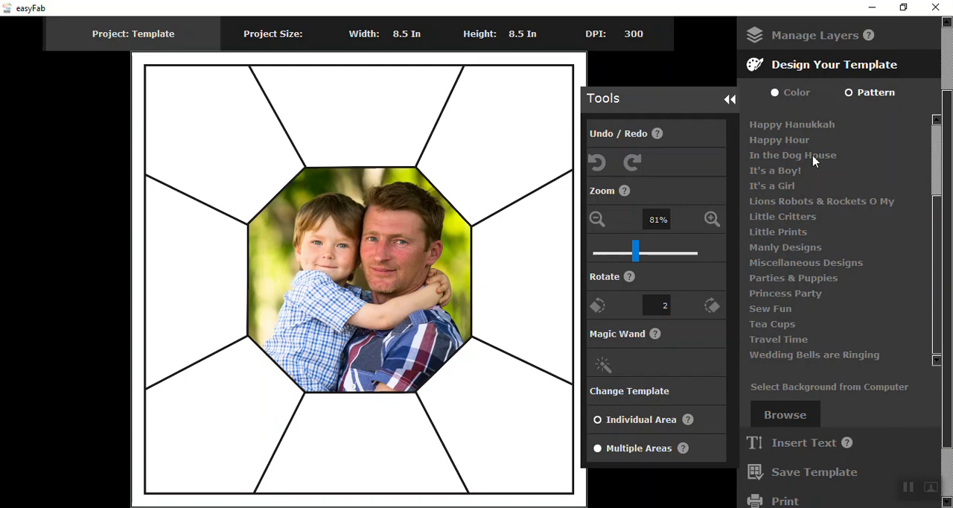
{"action": "left_click", "coordinate": [777, 423]}
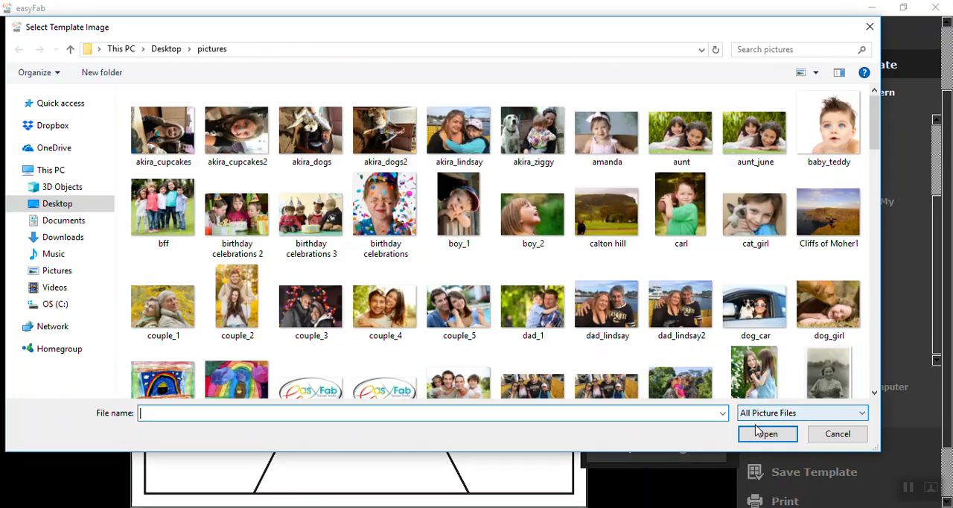
{"action": "left_click", "coordinate": [46, 304]}
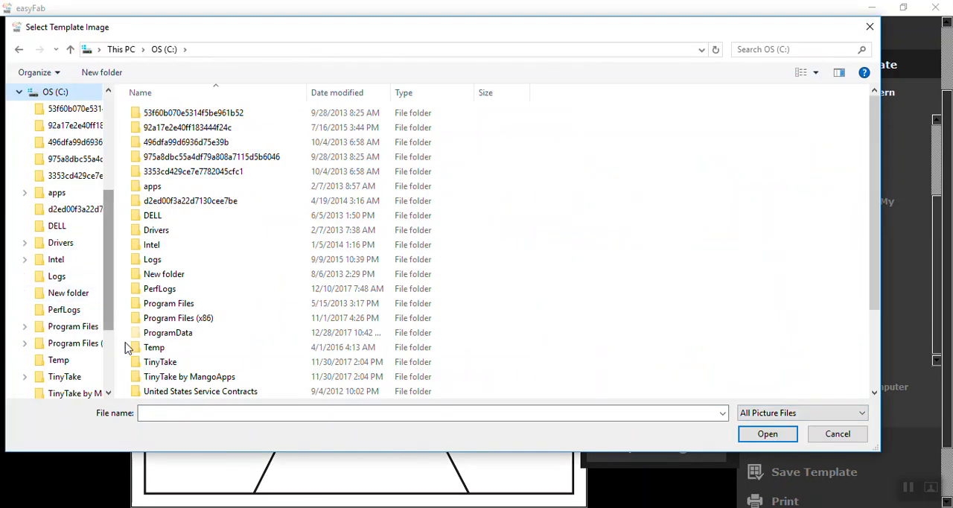
{"action": "left_click", "coordinate": [170, 320]}
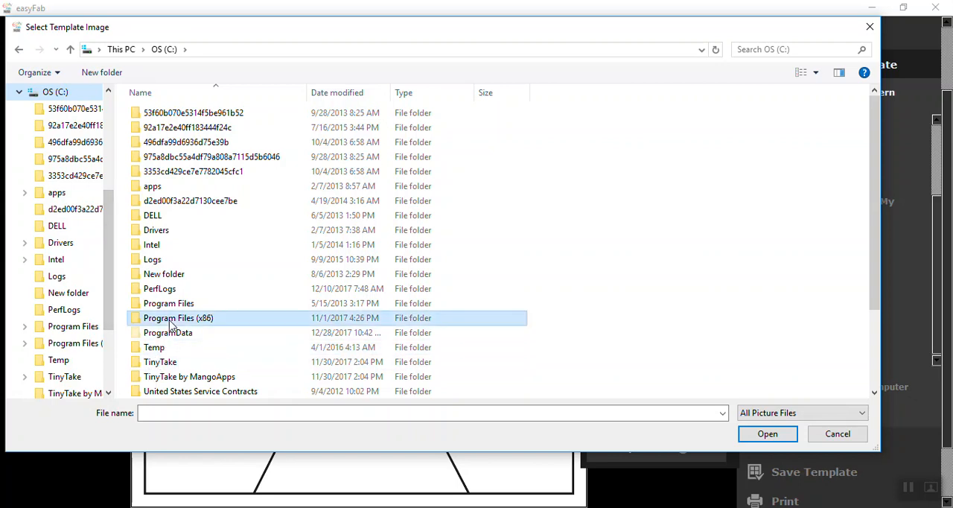
{"action": "double_click", "coordinate": [170, 325]}
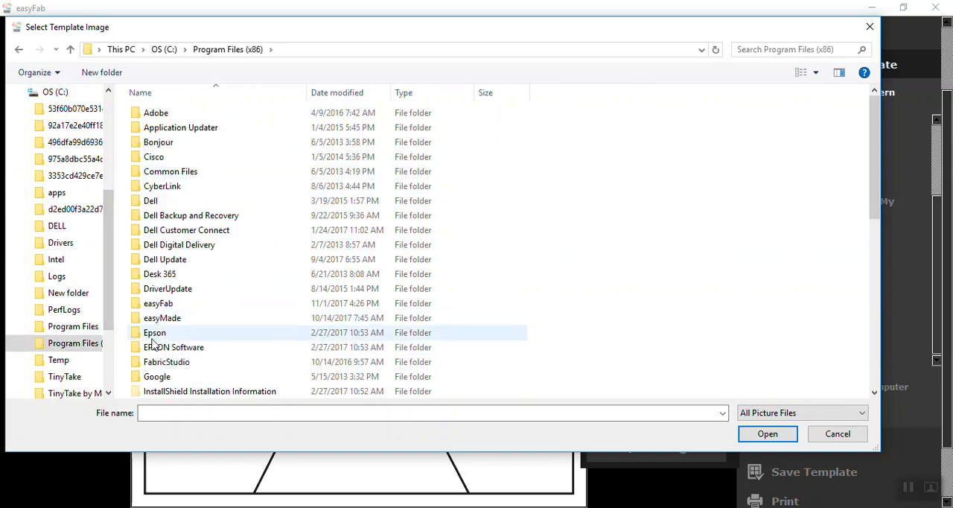
{"action": "double_click", "coordinate": [160, 365]}
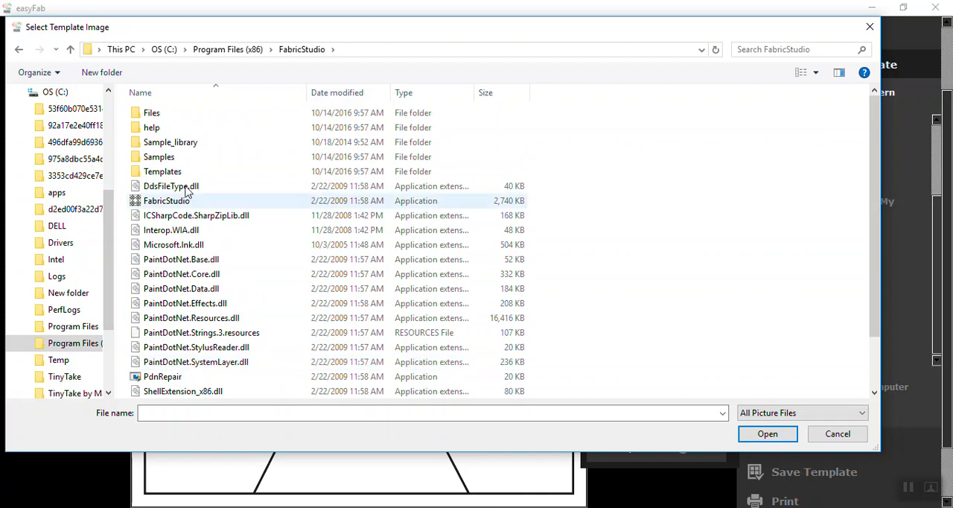
{"action": "double_click", "coordinate": [180, 147]}
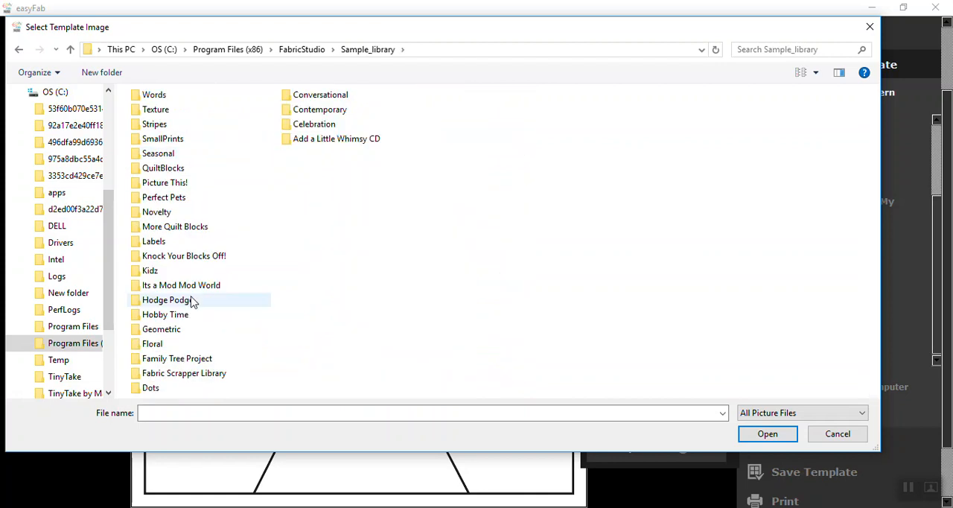
{"action": "double_click", "coordinate": [185, 256]}
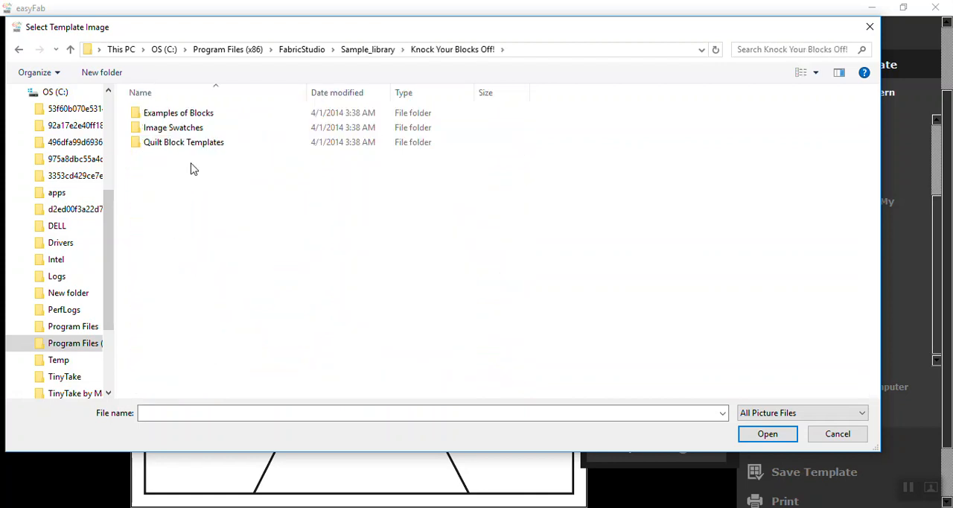
{"action": "double_click", "coordinate": [188, 131]}
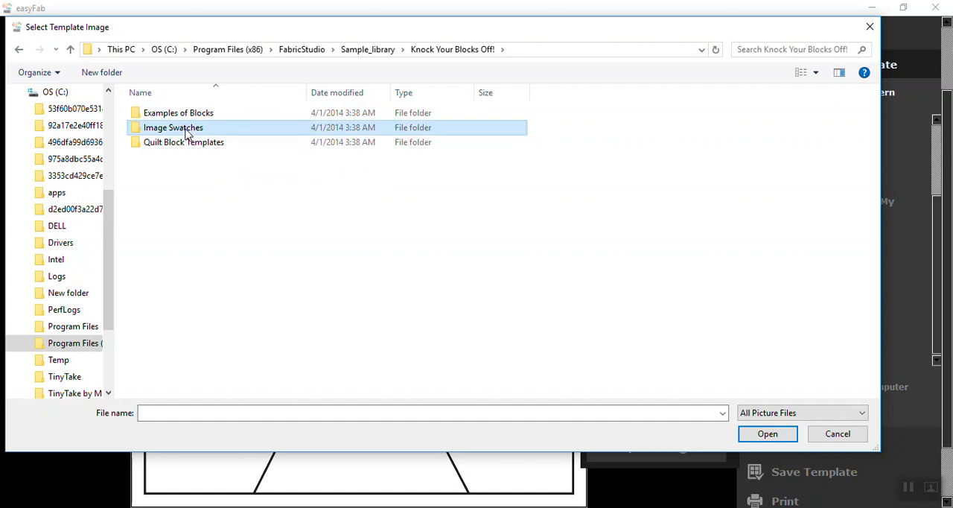
- Load the Fall Floral swatch and fill the template section directly above the photo octagon with it
{"action": "scroll", "coordinate": [605, 361], "scroll_direction": "down", "scroll_amount": 1}
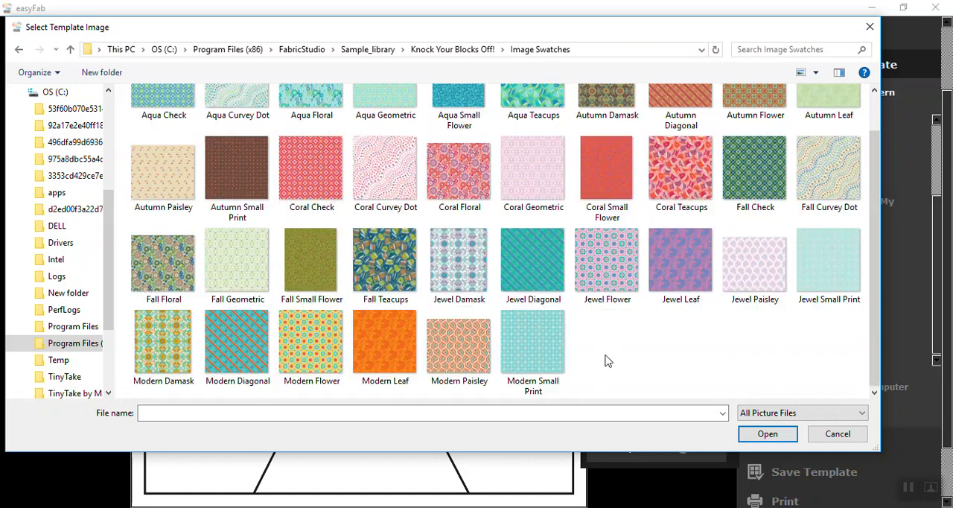
{"action": "scroll", "coordinate": [605, 361], "scroll_direction": "up", "scroll_amount": 1}
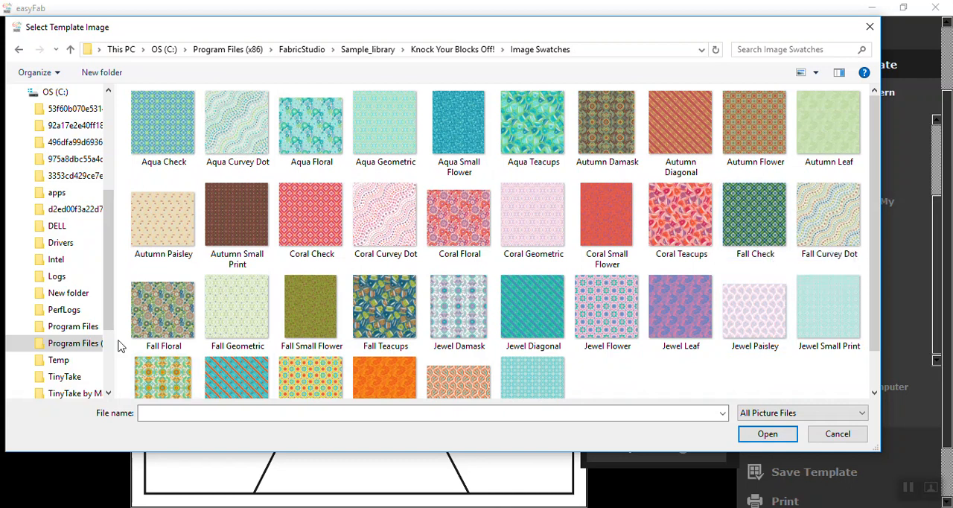
{"action": "left_click", "coordinate": [156, 315]}
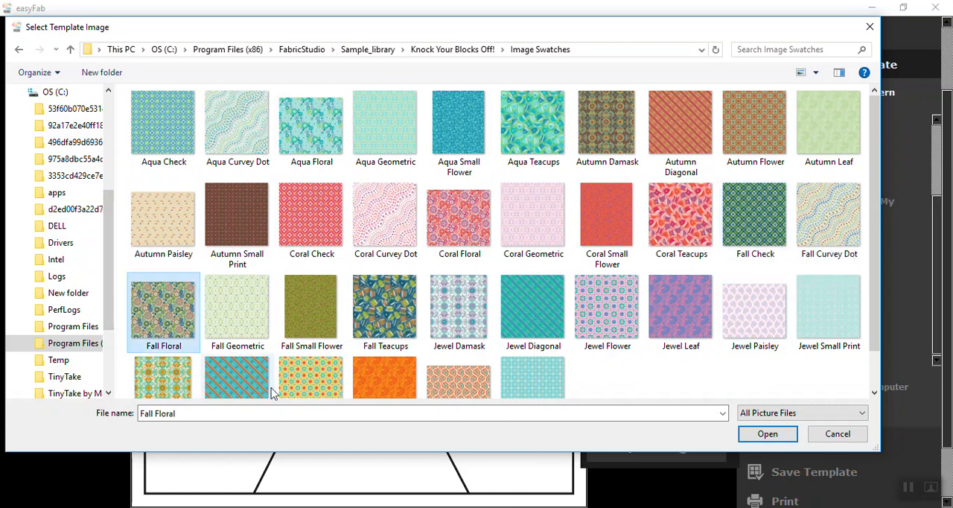
{"action": "left_click", "coordinate": [759, 437]}
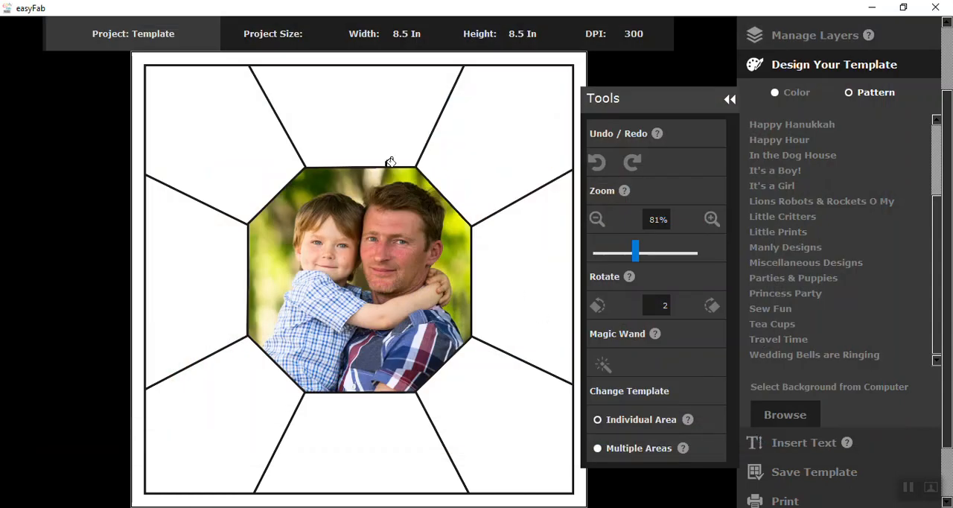
{"action": "left_click", "coordinate": [370, 99]}
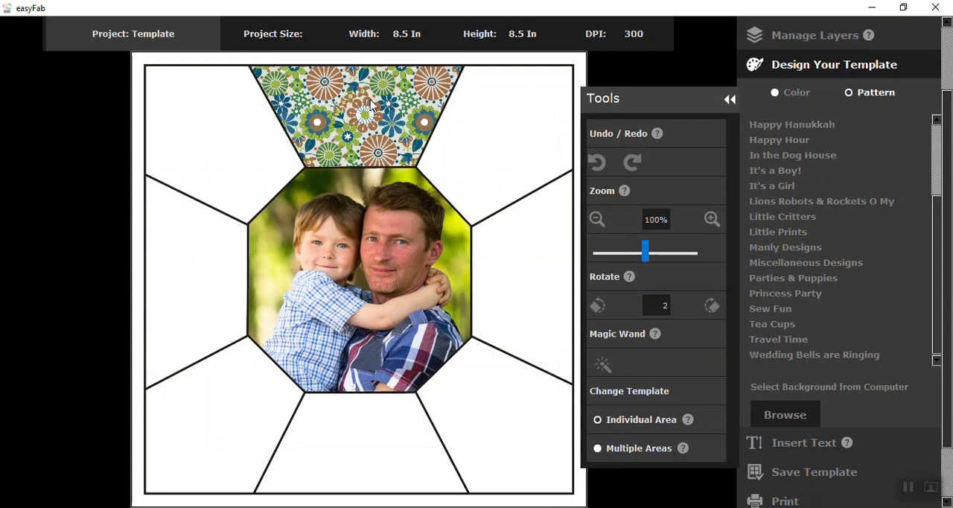